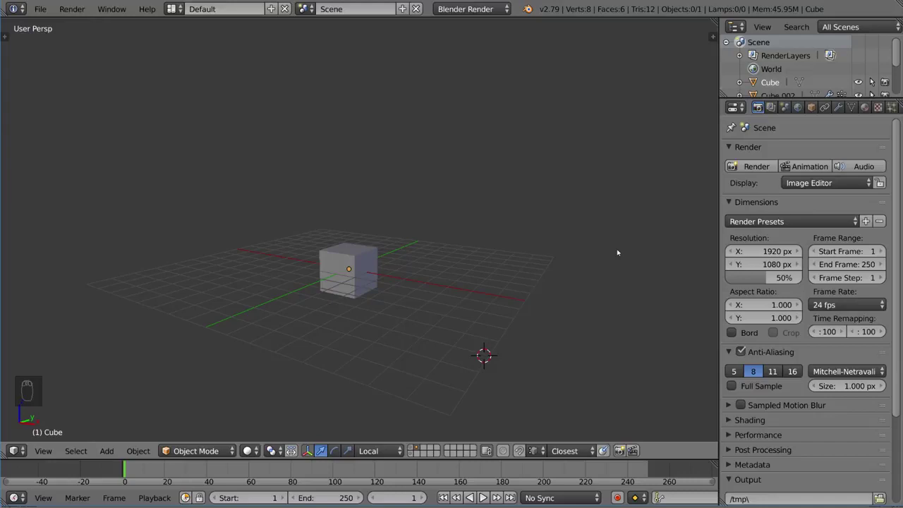
Step: Cut the cube down the middle with a single centred edge loop perpendicular to the X axis
middle_drag(400, 264, 415, 280)
scroll(420, 268, up, 3)
right_click(357, 256)
middle_drag(423, 247, 392, 266)
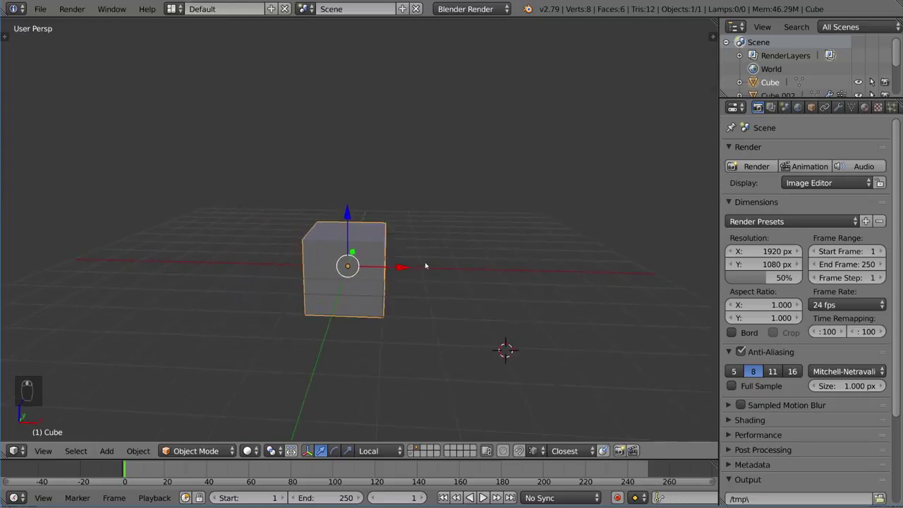
click(837, 106)
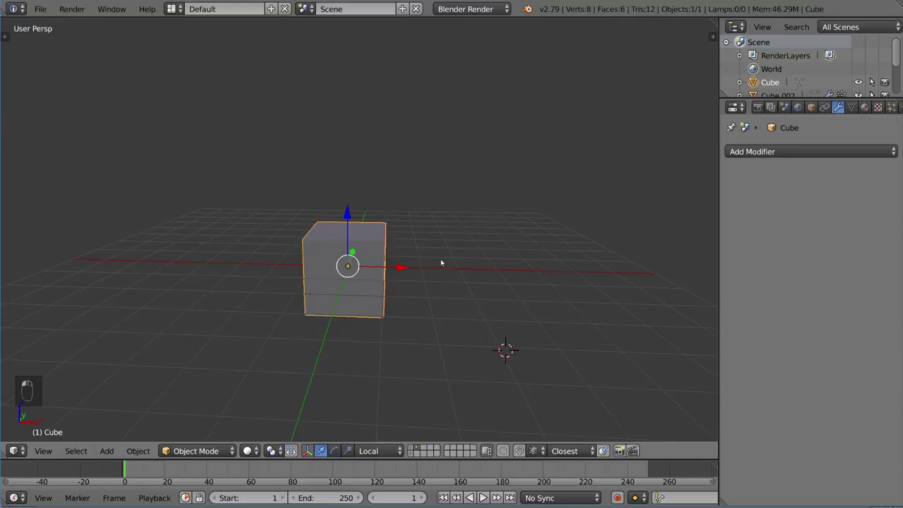
key(Tab)
middle_drag(423, 282, 387, 250)
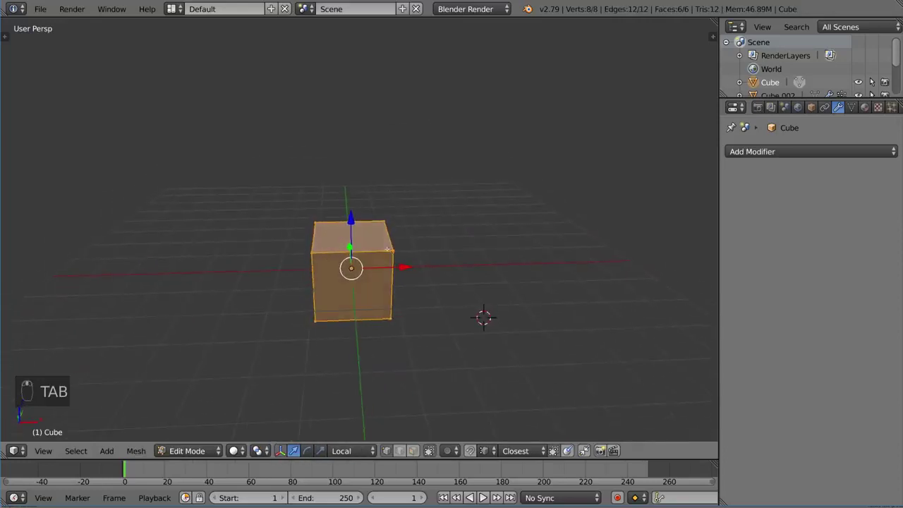
key(ctrl+r)
click(387, 250)
right_click(387, 249)
Step: Delete the vertices on the cube's positive-X side so that only half of the mesh remains
key(z)
key(a)
key(b)
drag(372, 208, 493, 362)
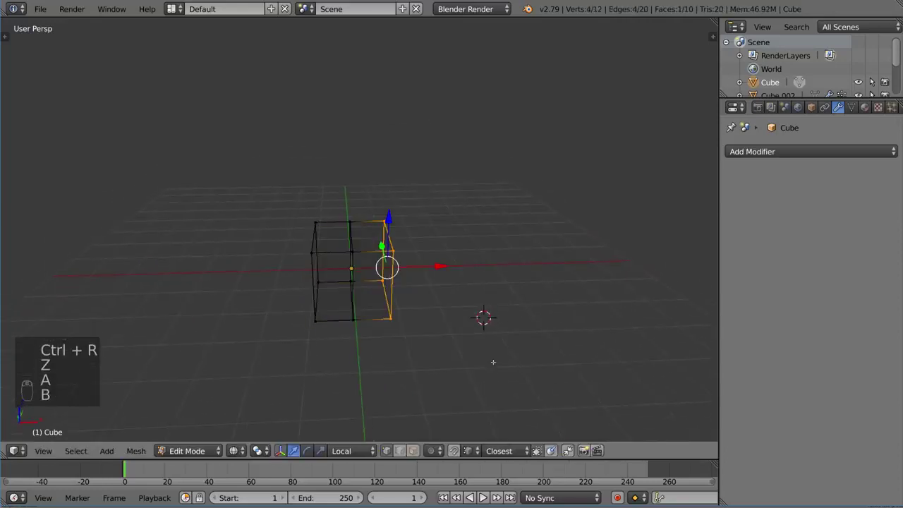
key(x)
click(491, 360)
key(z)
key(alt+z)
mouse_move(489, 359)
middle_down()
mouse_move(426, 314)
mouse_move(474, 282)
middle_up()
key(z)
key(z)
Step: Add an X-axis Mirror modifier with Clipping enabled and a level 2 Subdivision Surface modifier to the half cube
click(771, 152)
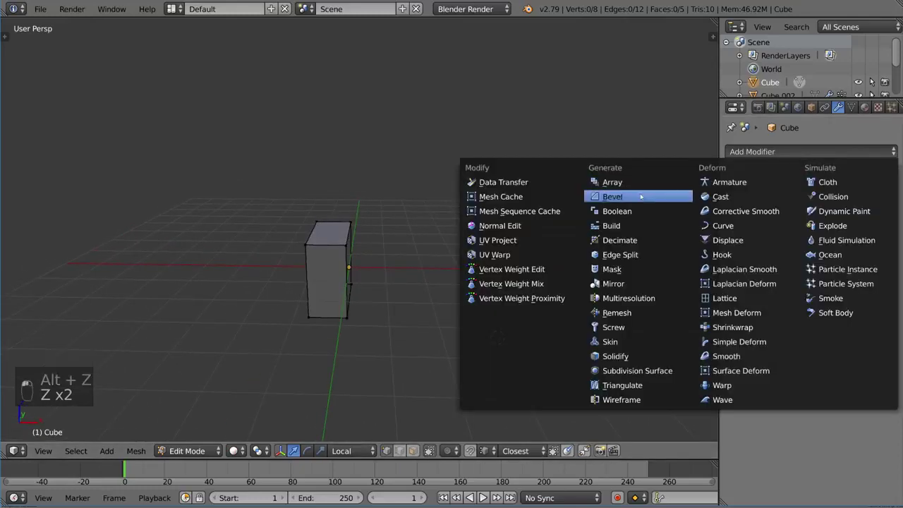
click(612, 283)
middle_drag(486, 304, 580, 314)
key(Tab)
key(ctrl+2)
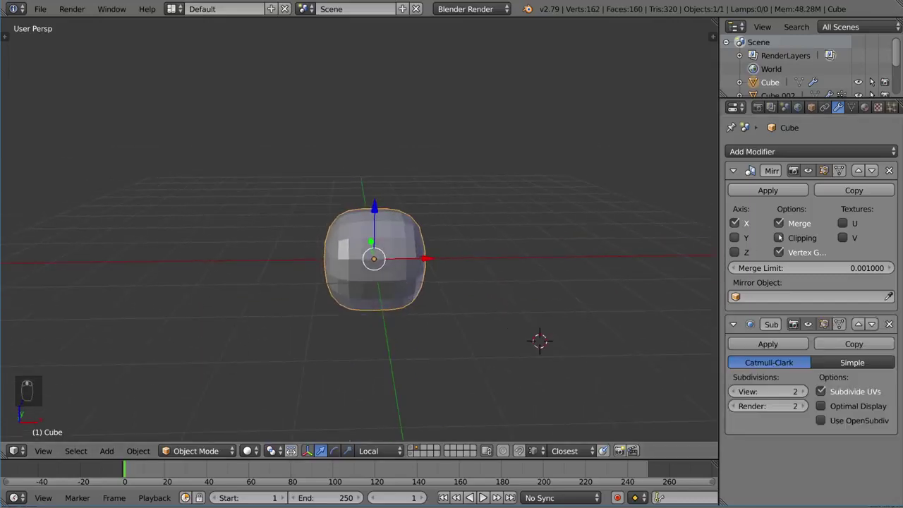
click(779, 238)
Step: Widen the mirrored shape by moving the half mesh away from the clipped mirror plane
key(Tab)
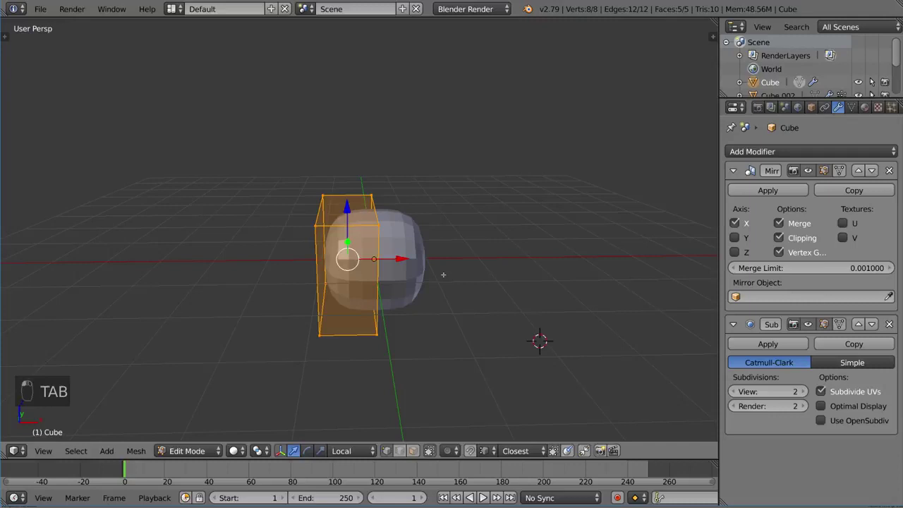
key(g)
click(483, 280)
key(Tab)
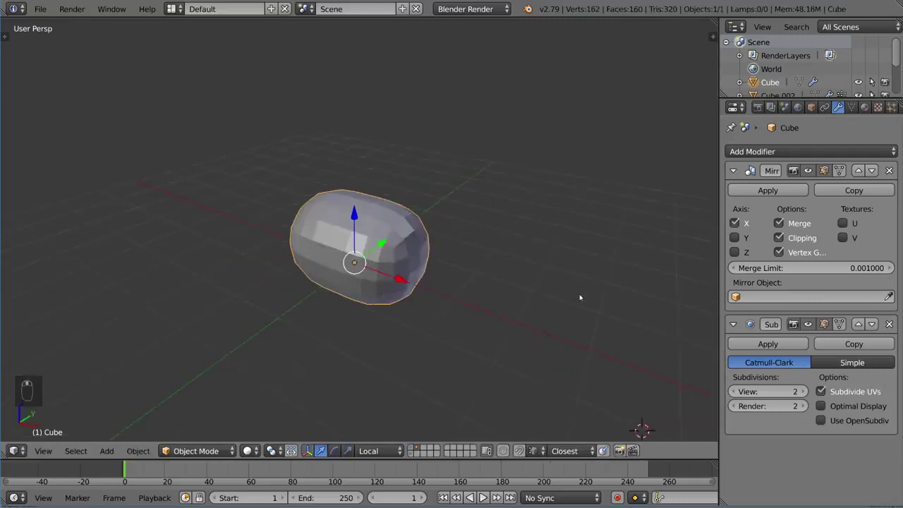
middle_drag(580, 242, 518, 314)
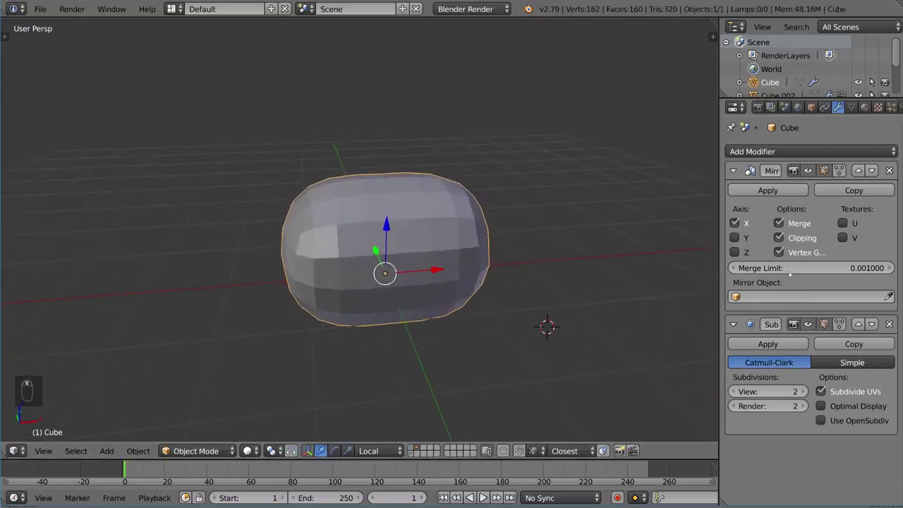
Step: Stretch the half mesh about 2.8 times along Z and shift it along X towards the mirror plane to narrow it
middle_drag(494, 284, 466, 268)
key(Tab)
key(s)
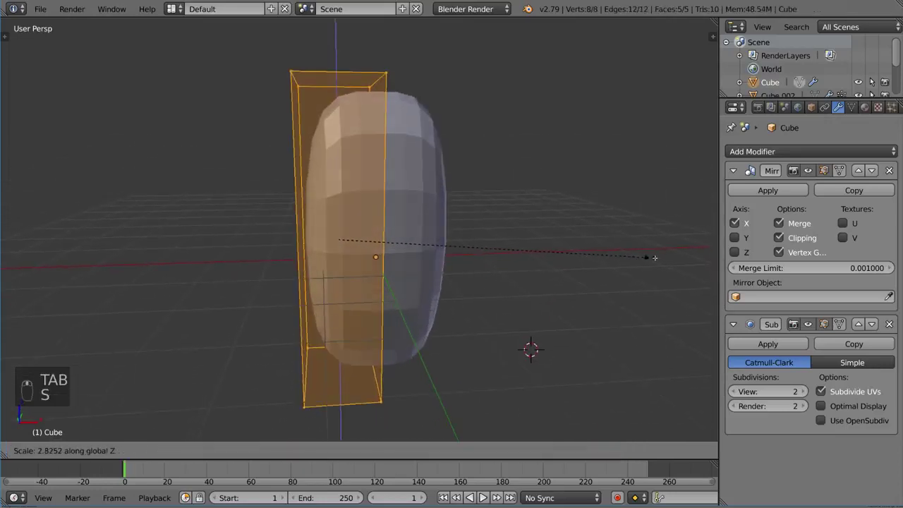
scroll(38, 266, down, 4)
middle_drag(263, 268, 377, 312)
key(g)
key(x)
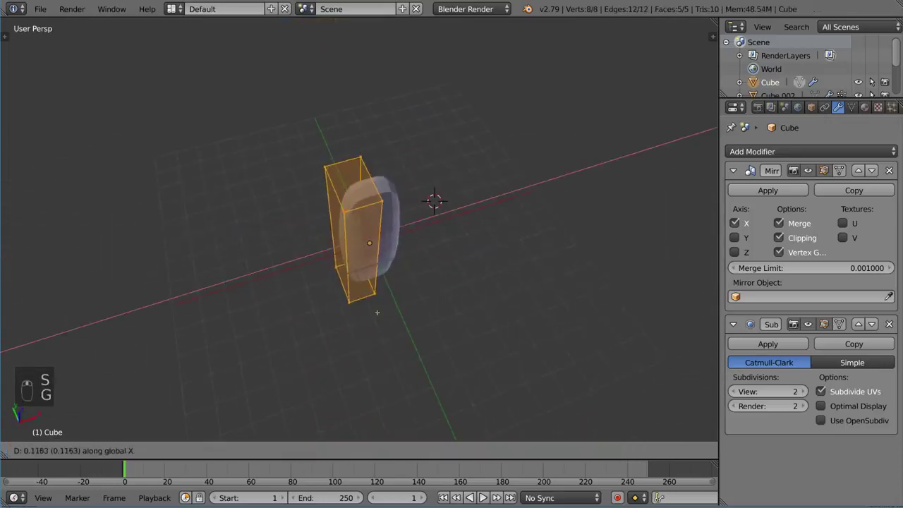
click(499, 284)
Step: Scale the mesh taller along Z and thinner along Y to form a slender upright post
middle_drag(499, 284, 423, 284)
key(s)
key(z)
click(468, 244)
key(s)
key(y)
click(484, 244)
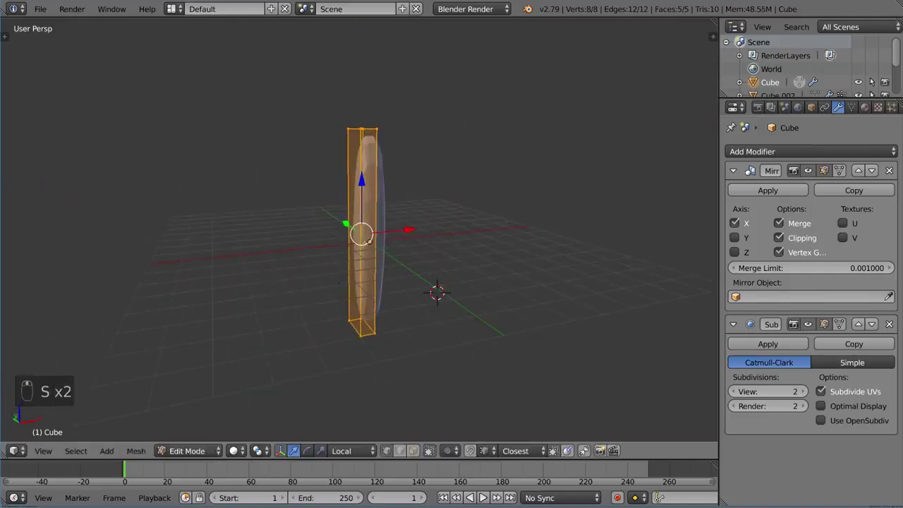
Step: Add several evenly spaced horizontal edge loops along the post's height and return to Object Mode
key(ctrl+r)
scroll(437, 292, up, 4)
click(368, 240)
mouse_move(387, 248)
middle_down()
mouse_move(445, 242)
mouse_move(361, 239)
mouse_move(369, 329)
mouse_move(322, 272)
mouse_move(374, 254)
mouse_move(433, 252)
mouse_move(298, 246)
mouse_move(411, 242)
mouse_move(371, 247)
middle_up()
key(Tab)
scroll(362, 239, up, 2)
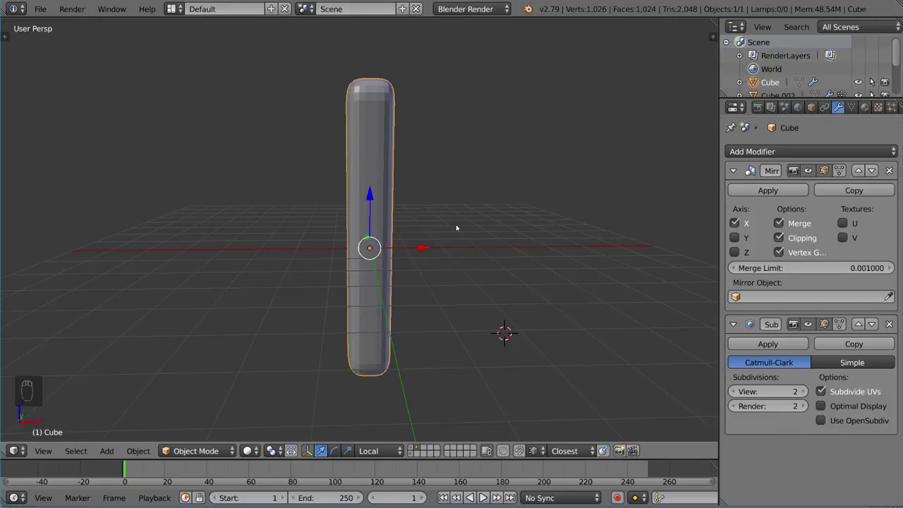
Step: Add a single-bone armature and reset its location to the world origin
key(shift+a)
click(501, 227)
key(alt+g)
Step: Stretch the bone through the post, placing its tip near the top and its root near the base
key(Tab)
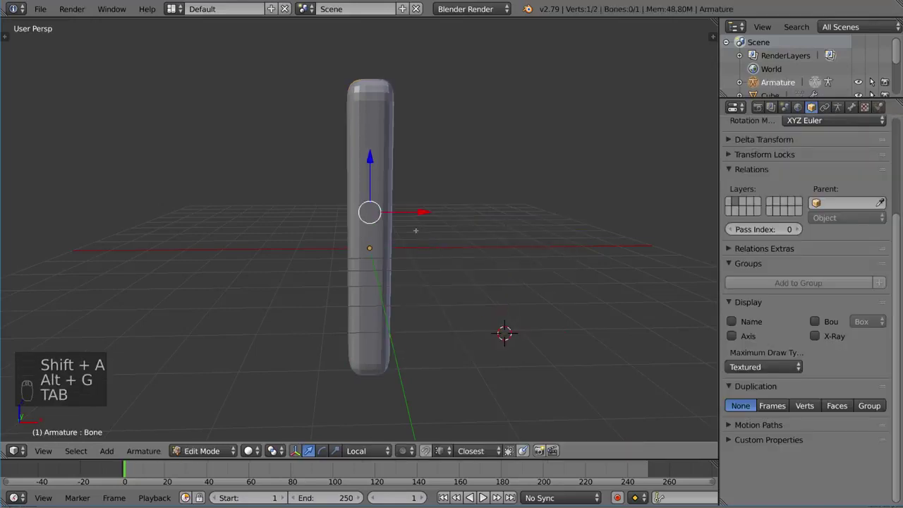
key(z)
key(g)
click(370, 88)
key(a)
key(g)
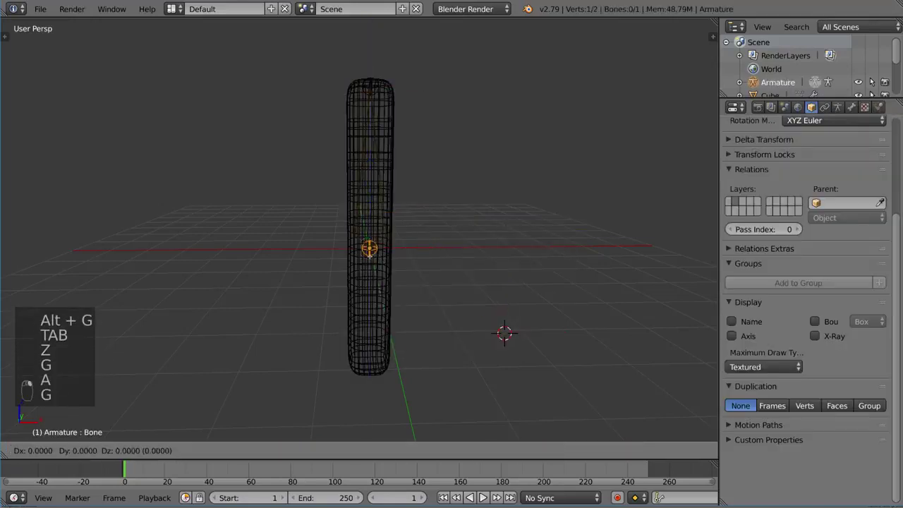
key(z)
click(383, 362)
Step: Subdivide the whole bone three times to make a chain of eight bones
key(a)
key(a)
key(a)
key(w)
click(397, 290)
key(w)
click(398, 290)
key(w)
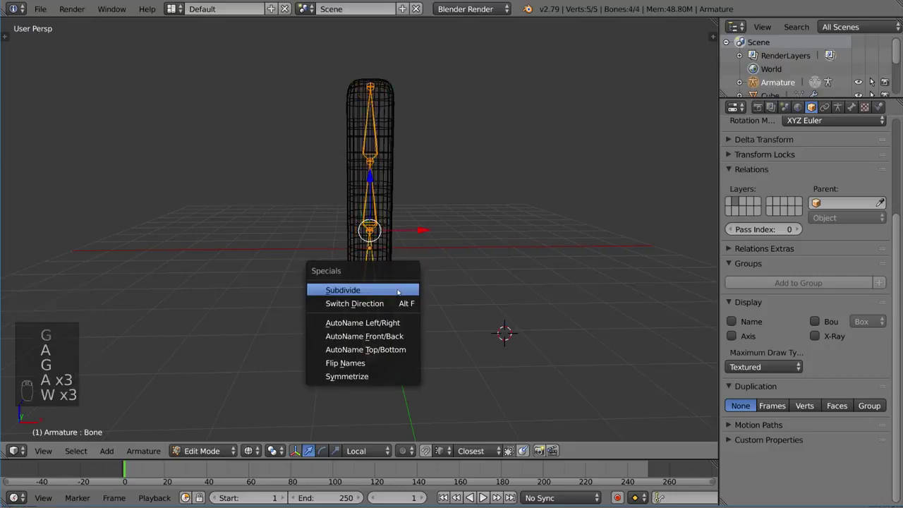
click(398, 291)
middle_drag(397, 291, 472, 255)
scroll(447, 254, up, 2)
scroll(447, 254, down, 1)
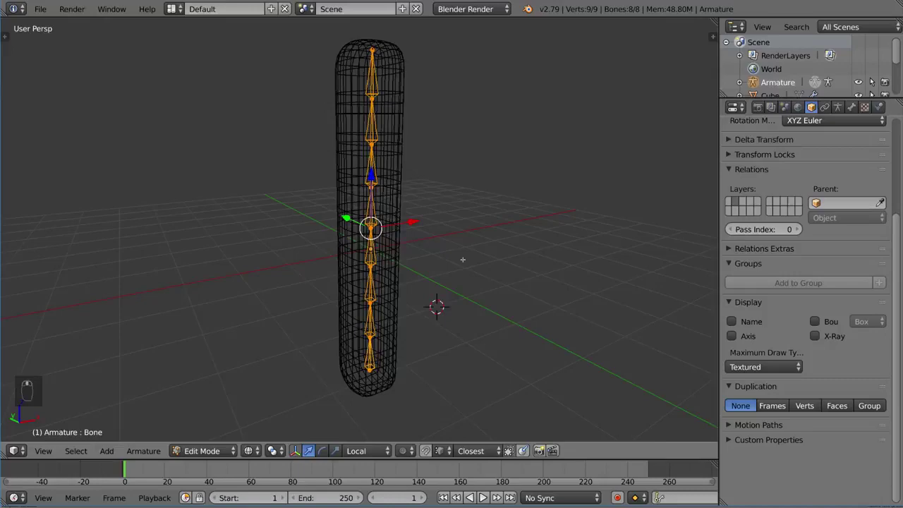
Step: Parent the post mesh to the armature with automatic weights
scroll(463, 260, down, 2)
key(Tab)
key(z)
key(alt+z)
key(z)
key(z)
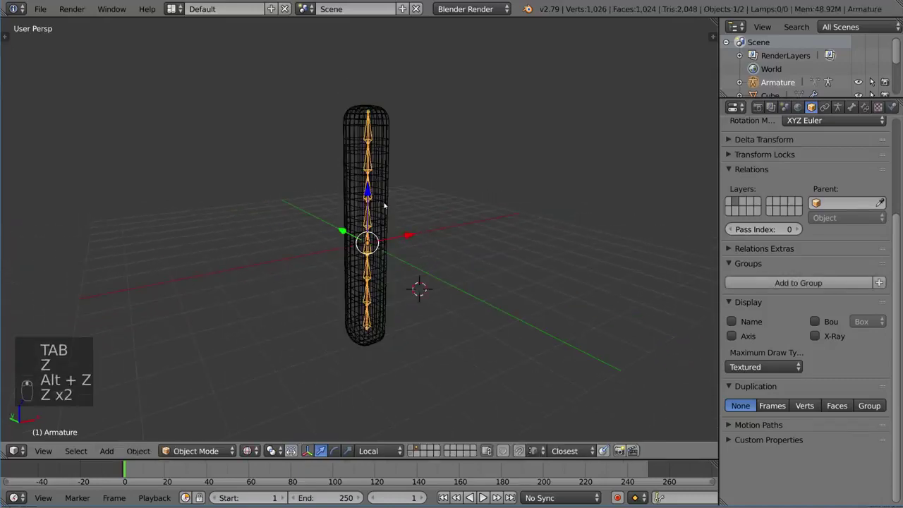
right_click(385, 205)
shift+right_click(366, 199)
key(ctrl+p)
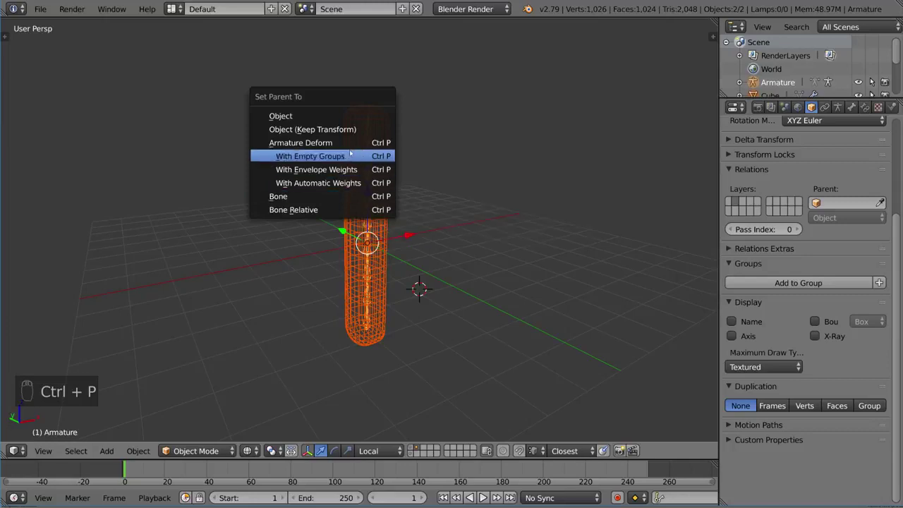
click(337, 184)
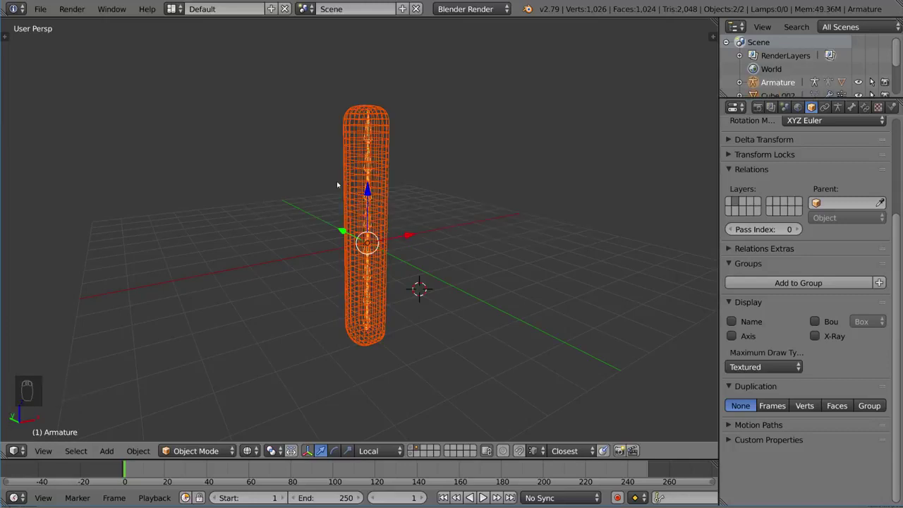
Step: Select the armature inside the post and enter Pose Mode
middle_drag(451, 217, 423, 206)
right_click(368, 171)
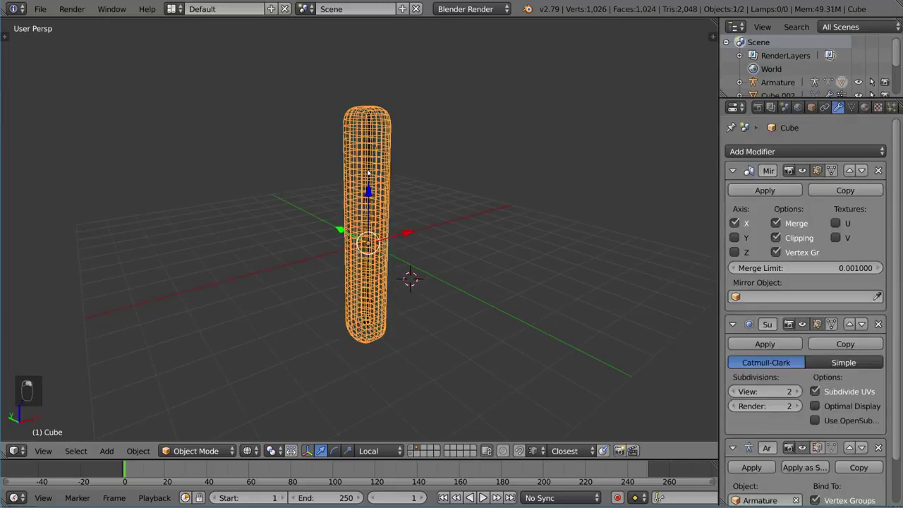
right_click(368, 171)
key(ctrl+Tab)
key(z)
key(alt+z)
key(r)
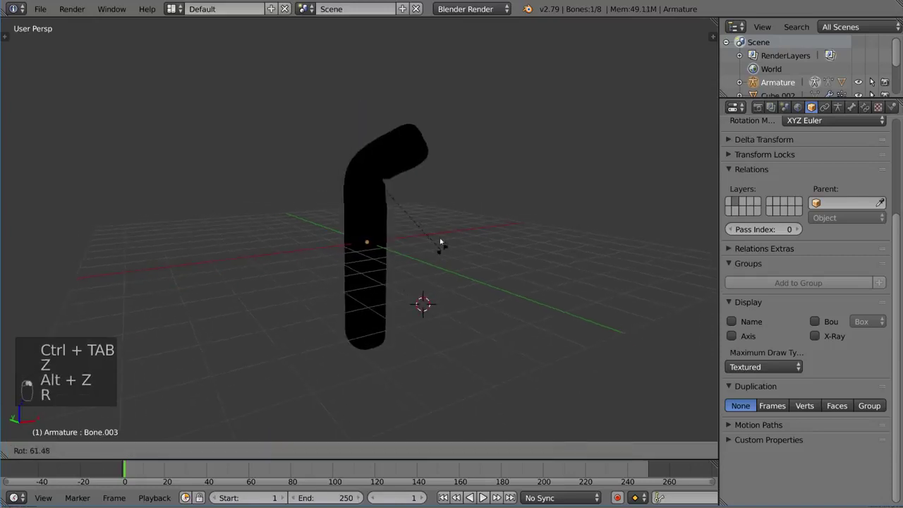
Step: Select Bone.001 near the middle of the post and rotate it to bend the upper half sideways in solid shading
key(z)
right_click(369, 201)
key(z)
key(alt+z)
key(r)
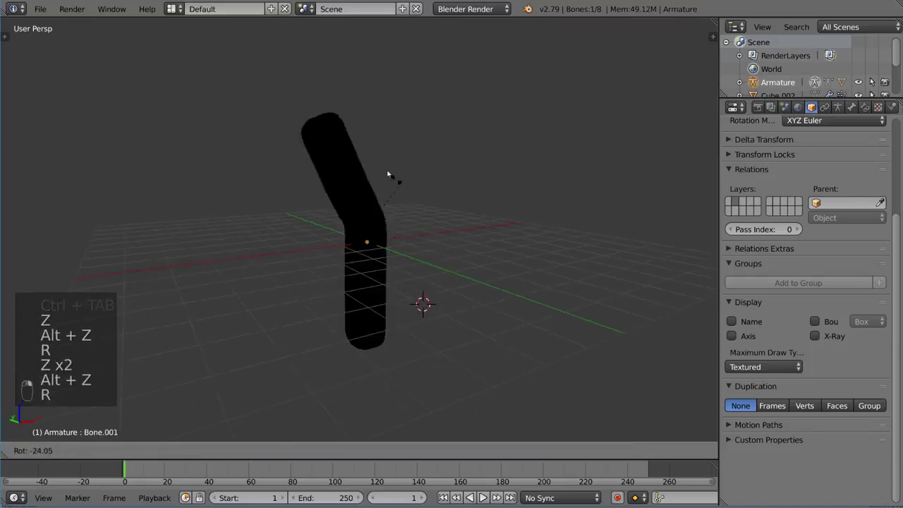
right_click(466, 329)
key(z)
key(z)
middle_drag(442, 264, 367, 264)
key(r)
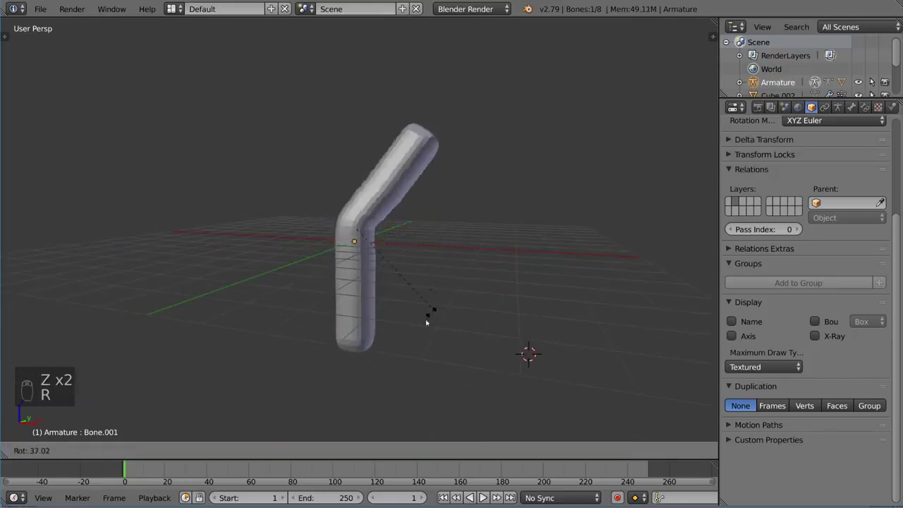
click(382, 333)
Step: Return to Object Mode and move the post mesh's Subdivision Surface modifier below its Armature modifier
key(ctrl+Tab)
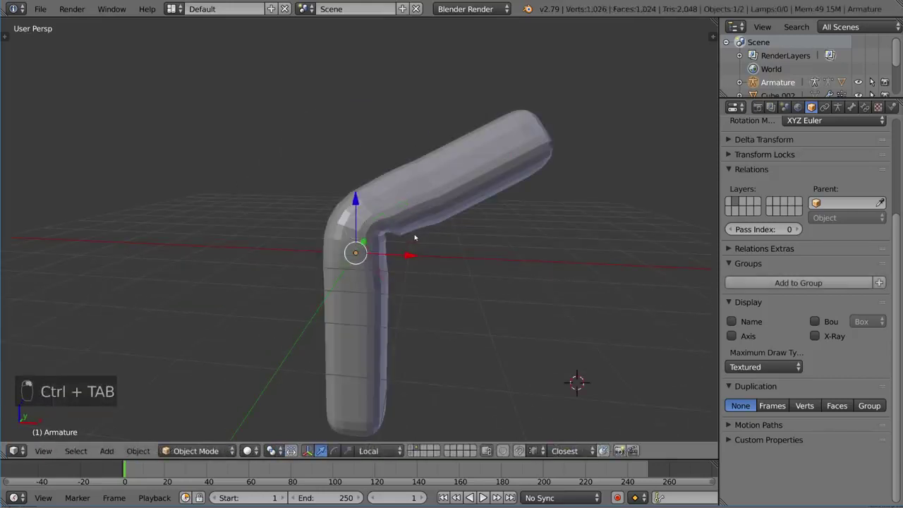
right_click(414, 239)
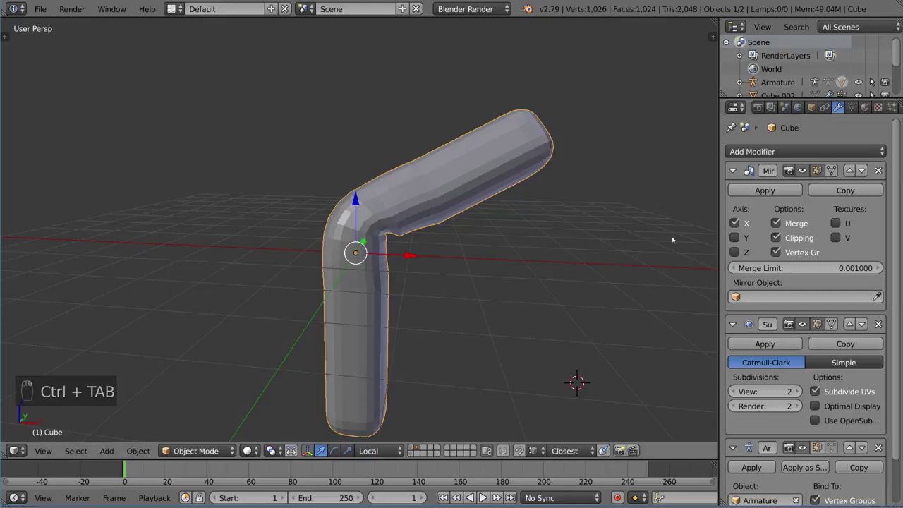
scroll(791, 393, down, 3)
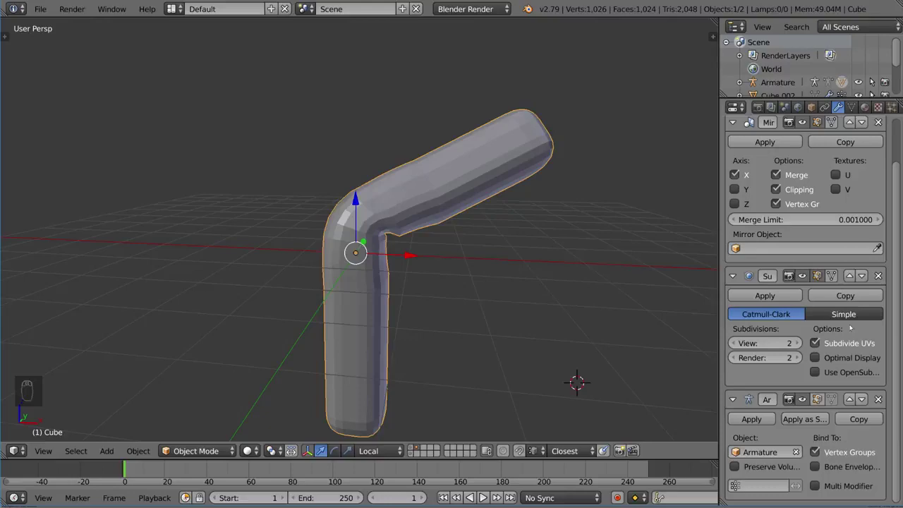
click(861, 276)
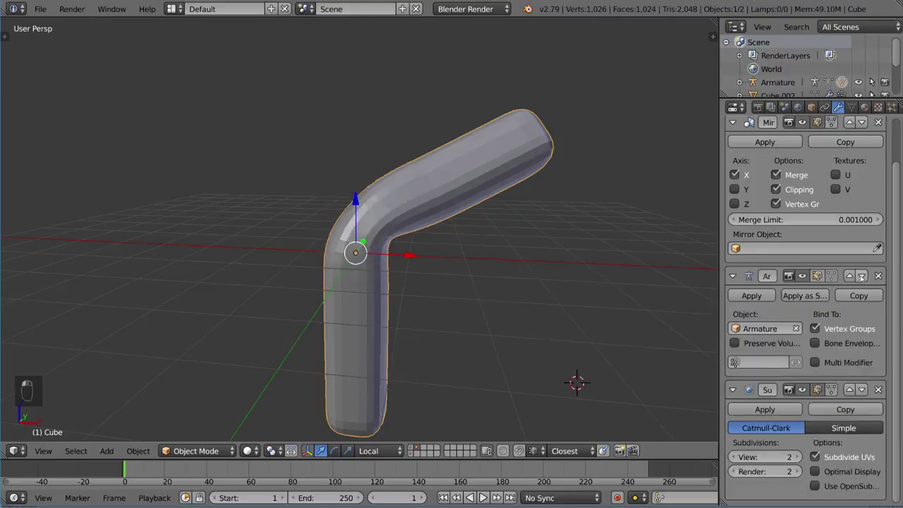
scroll(418, 244, up, 2)
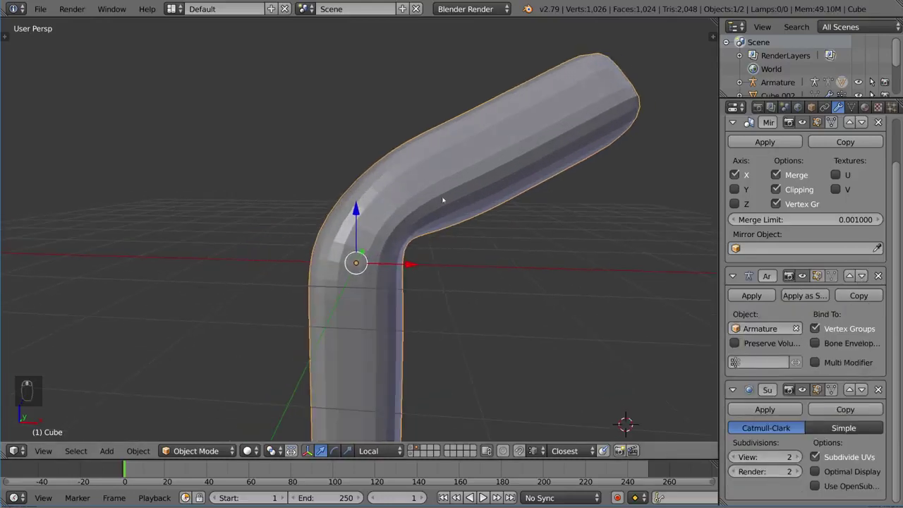
middle_drag(443, 201, 500, 249)
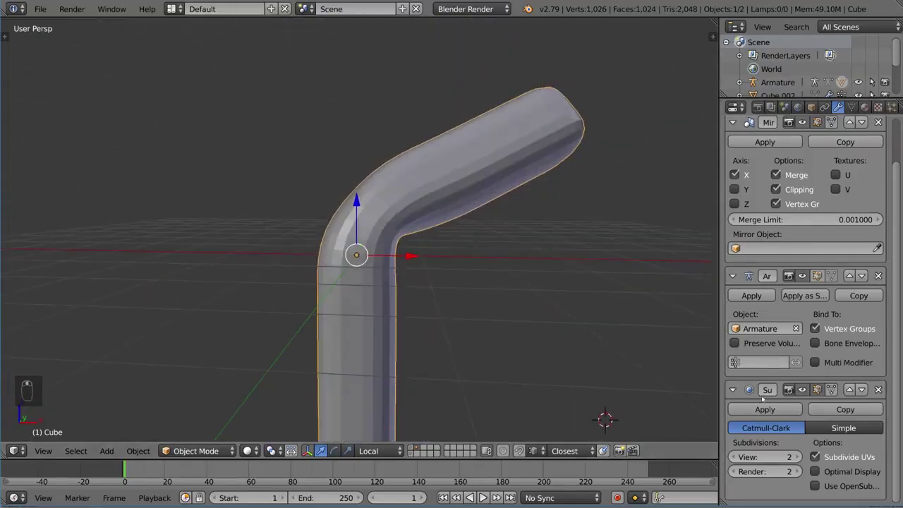
Step: Compare the bend by moving the Subdivision Surface modifier above the Armature modifier and back below it
click(849, 390)
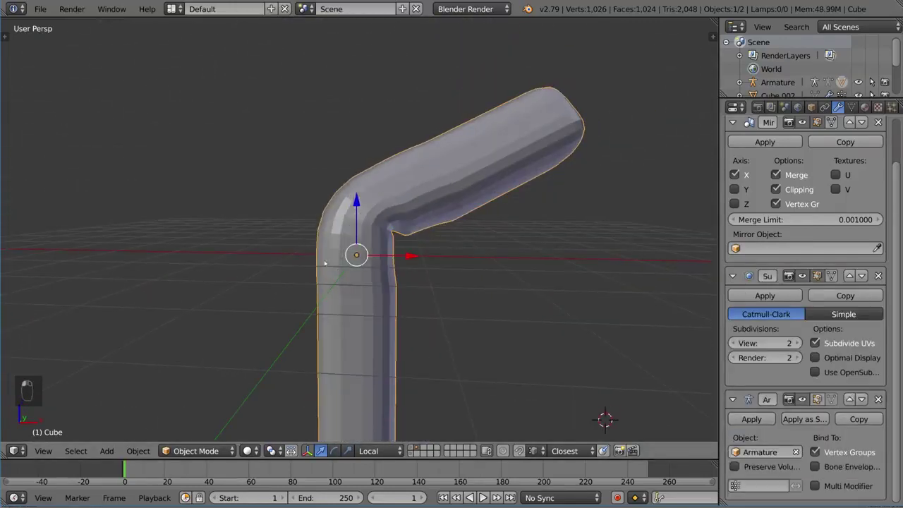
middle_drag(325, 263, 336, 266)
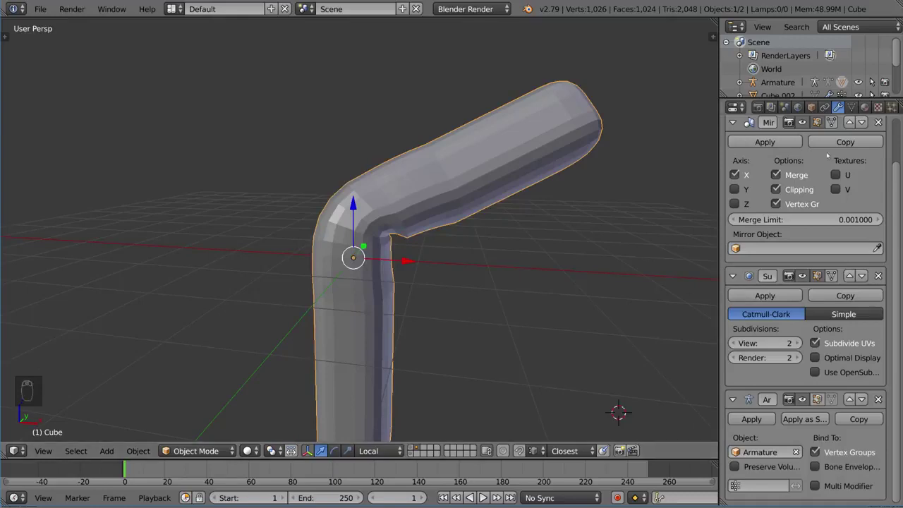
click(861, 275)
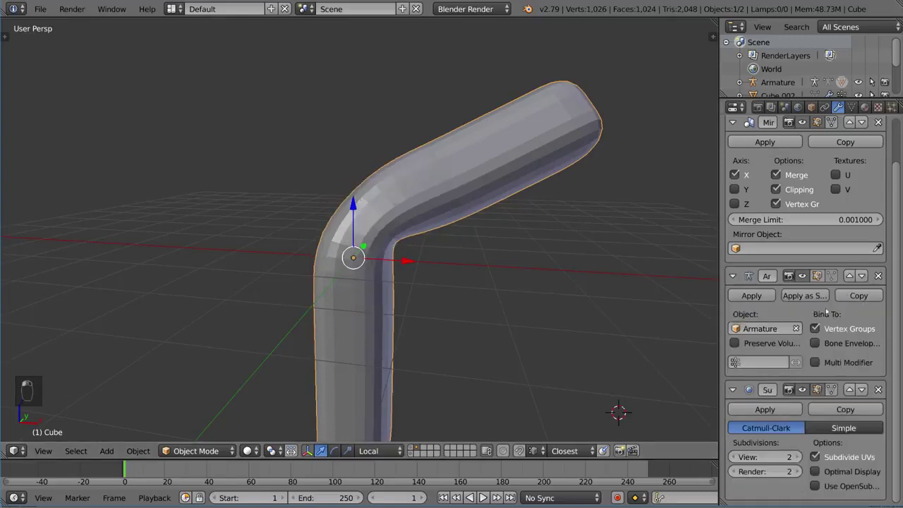
Step: Move the Armature modifier above the Mirror modifier and inspect the effect on the bent mesh
scroll(826, 311, up, 3)
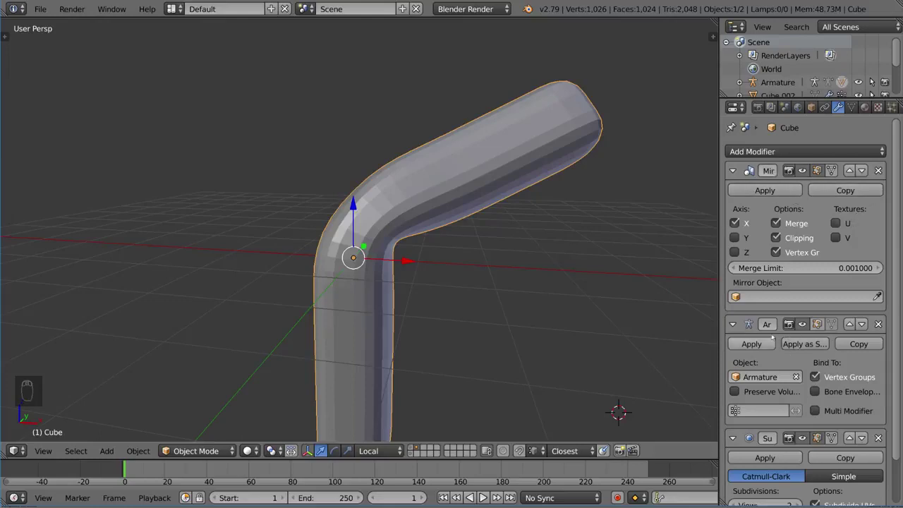
click(849, 324)
middle_drag(512, 218, 480, 211)
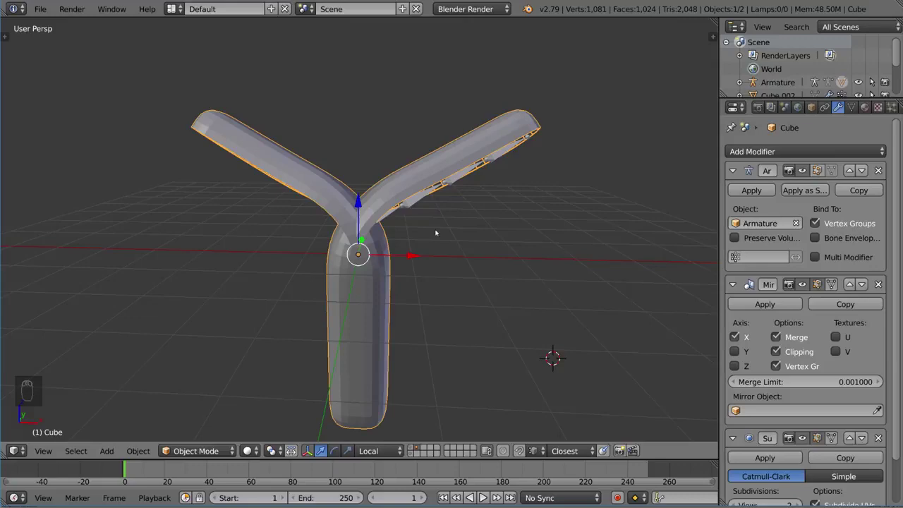
Step: Select the armature inside the split post and enter Pose Mode with a bone of the right-hand arm selected
middle_drag(341, 201, 367, 248)
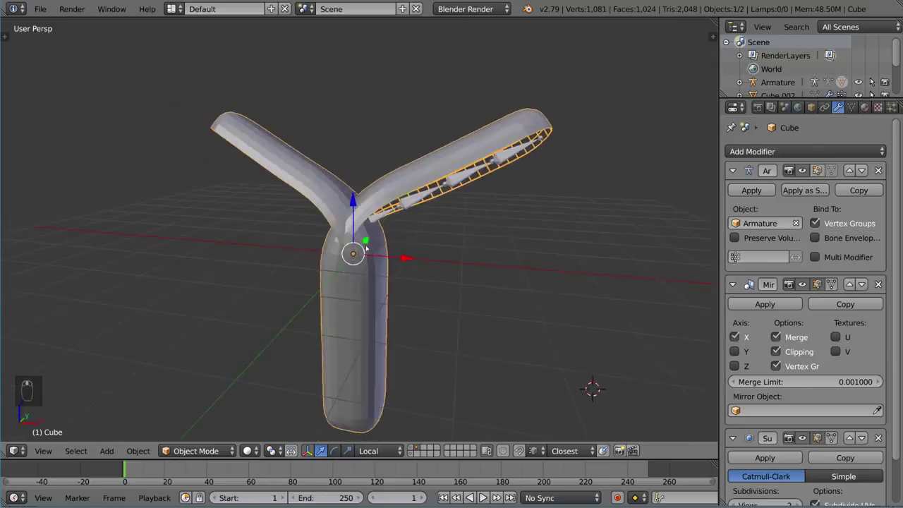
right_click(519, 148)
key(ctrl+Tab)
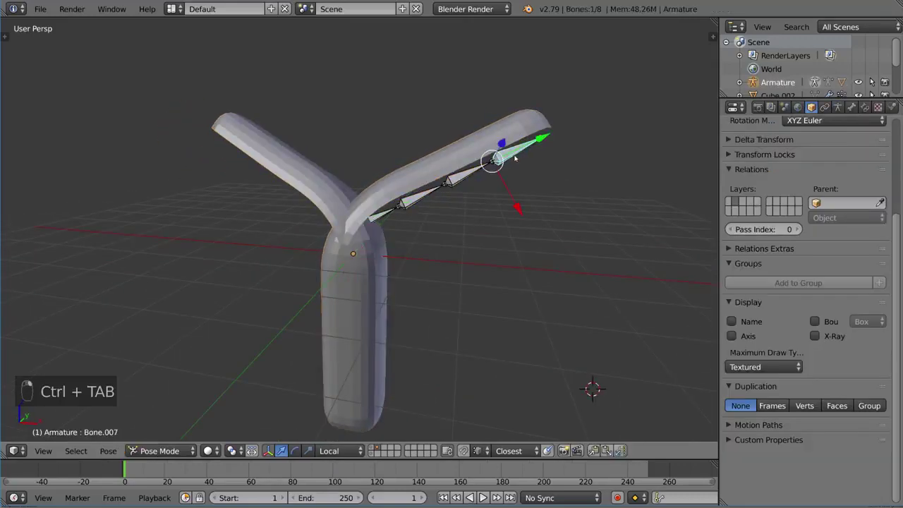
key(r)
key(r)
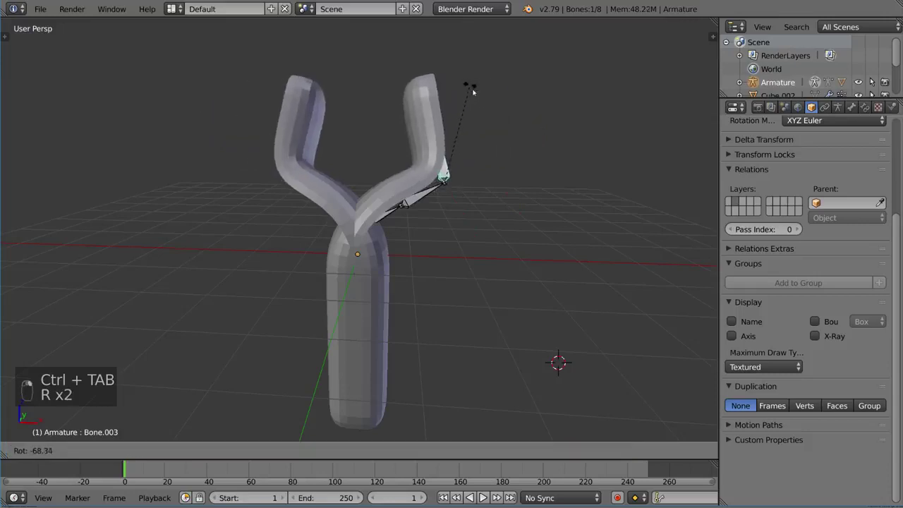
right_click(470, 87)
Step: Select Bone.005 in the right-hand arm and rotate it so the arms curl downward on both sides of the post
right_click(432, 185)
key(r)
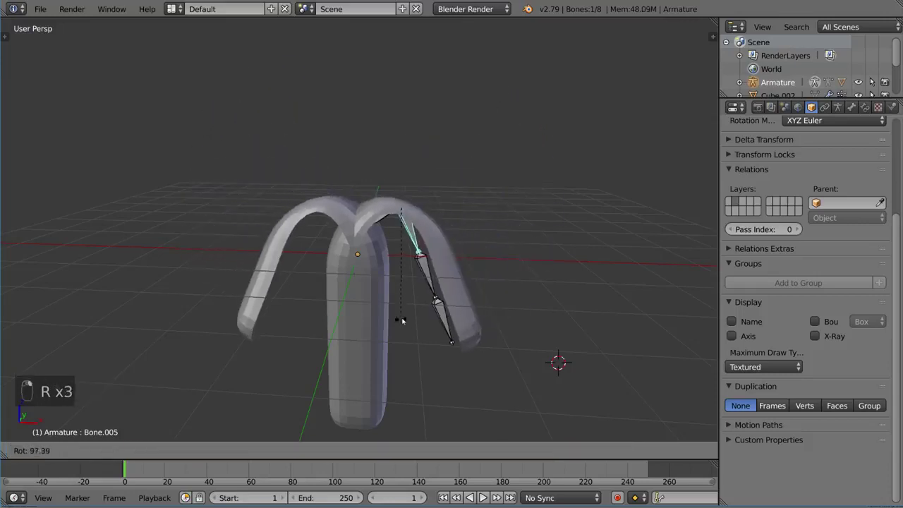
click(416, 282)
middle_drag(416, 282, 470, 195)
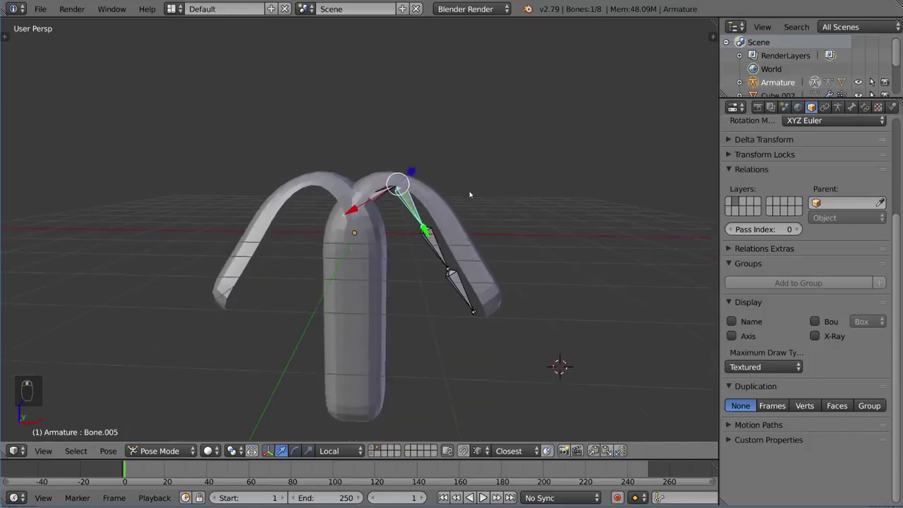
Step: Return to Object Mode with the post mesh selected and move its Armature modifier below the Mirror modifier
key(ctrl+Tab)
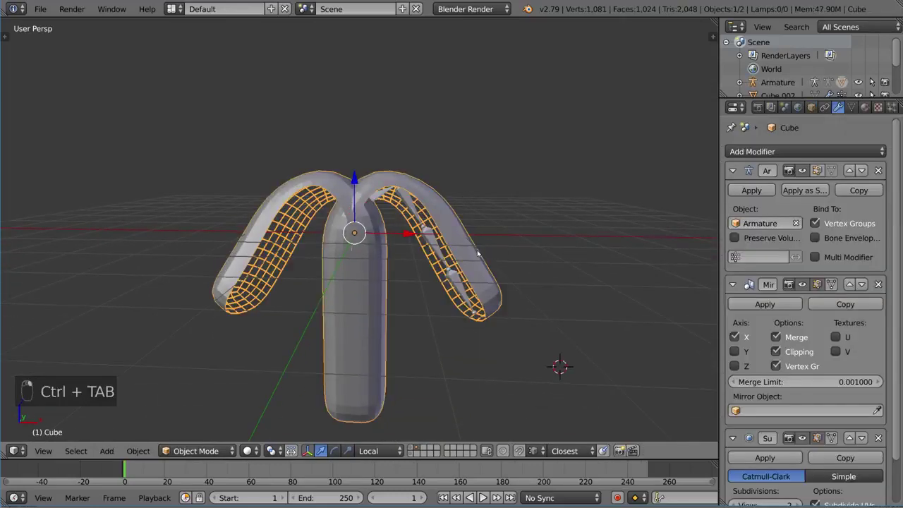
middle_drag(539, 268, 552, 252)
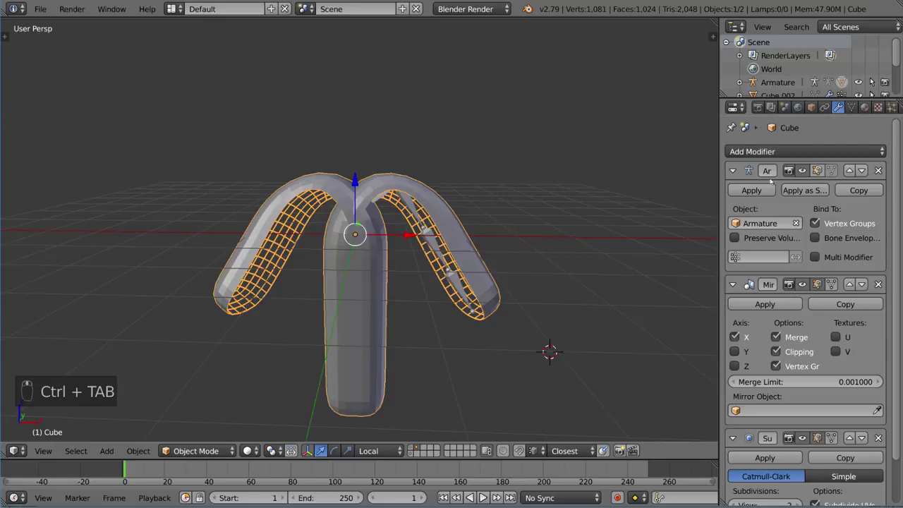
click(861, 171)
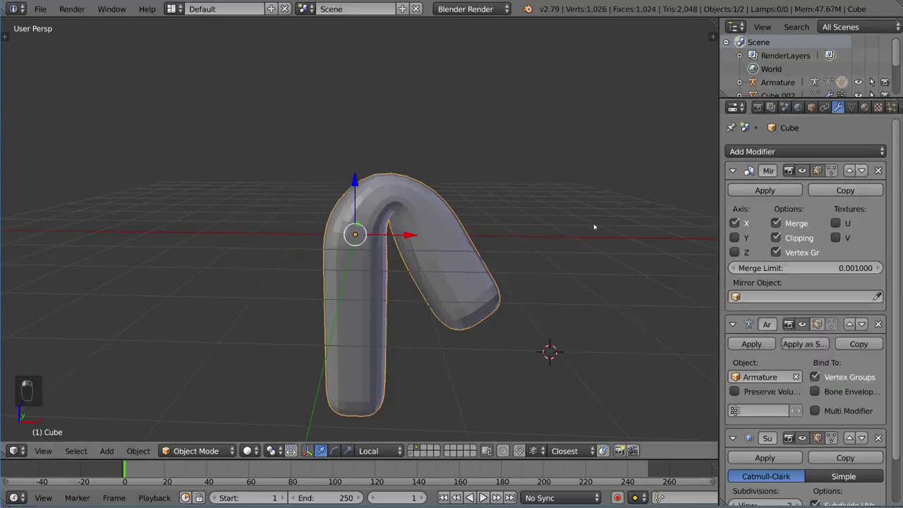
middle_drag(596, 228, 536, 247)
Step: Review the order of the Mirror, Armature and Subdivision Surface modifiers against the bent post mesh
scroll(775, 337, down, 2)
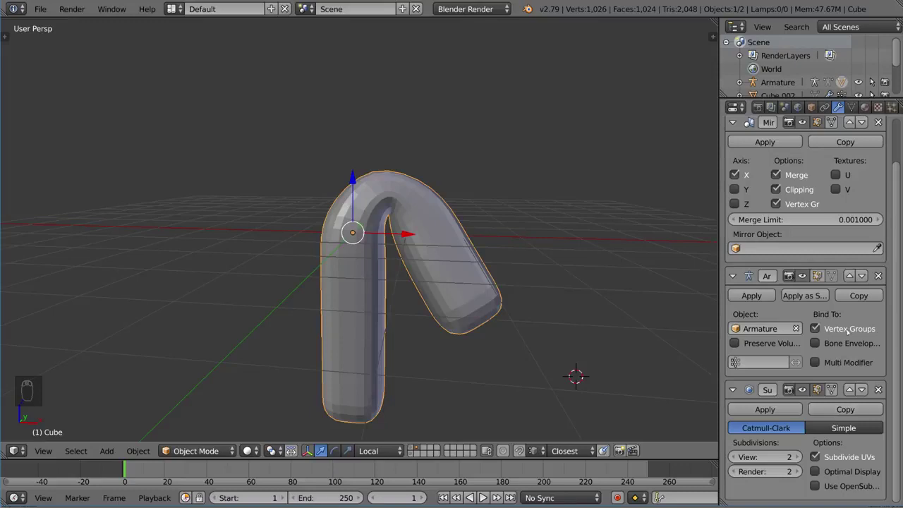
scroll(783, 182, up, 2)
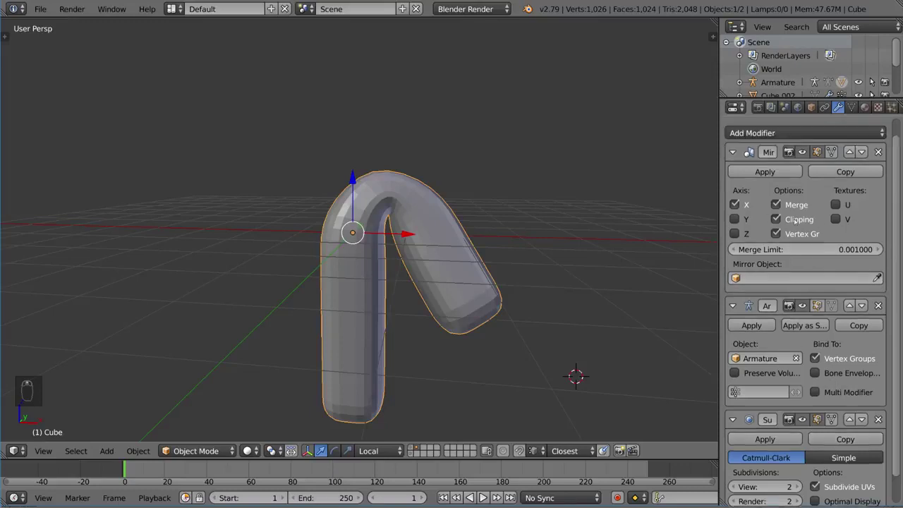
click(832, 153)
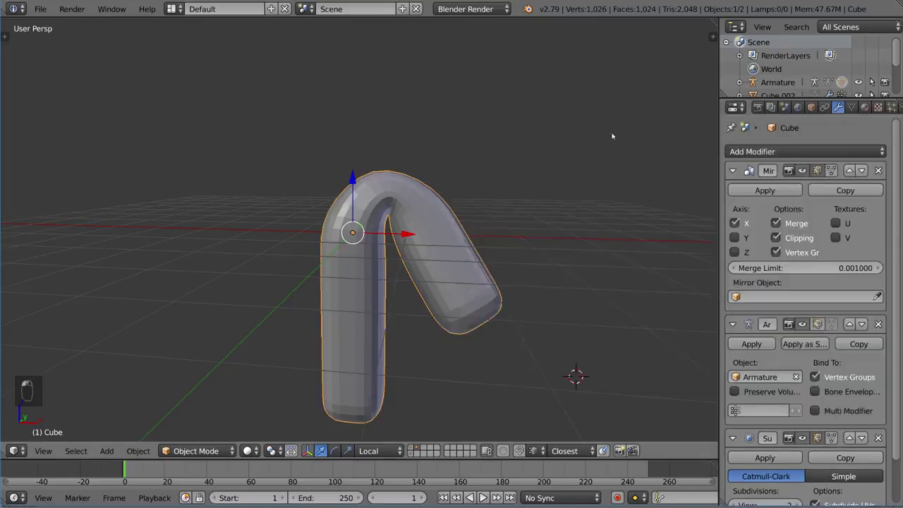
middle_drag(491, 332, 505, 299)
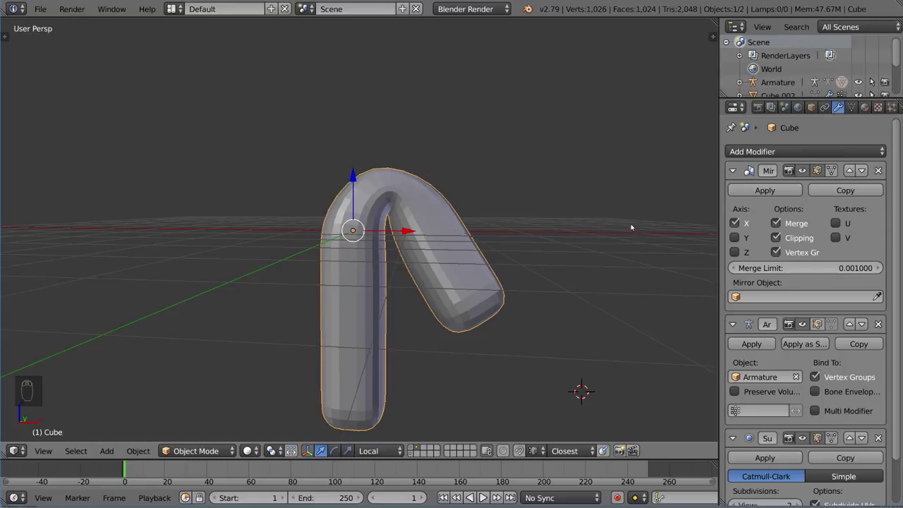
scroll(759, 257, down, 2)
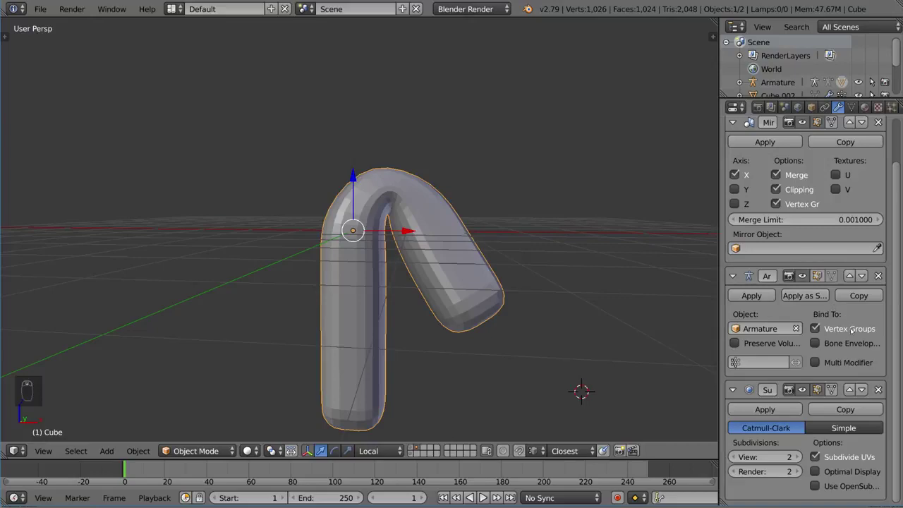